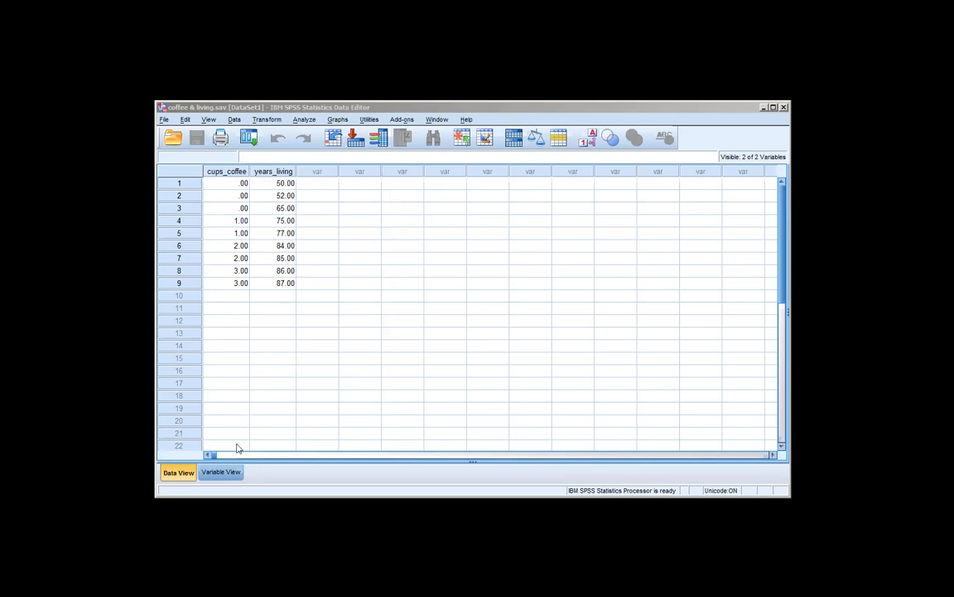
Run a bivariate correlation between cups_coffee and years_living with the Pearson coefficient and a two-tailed significance test
click(228, 472)
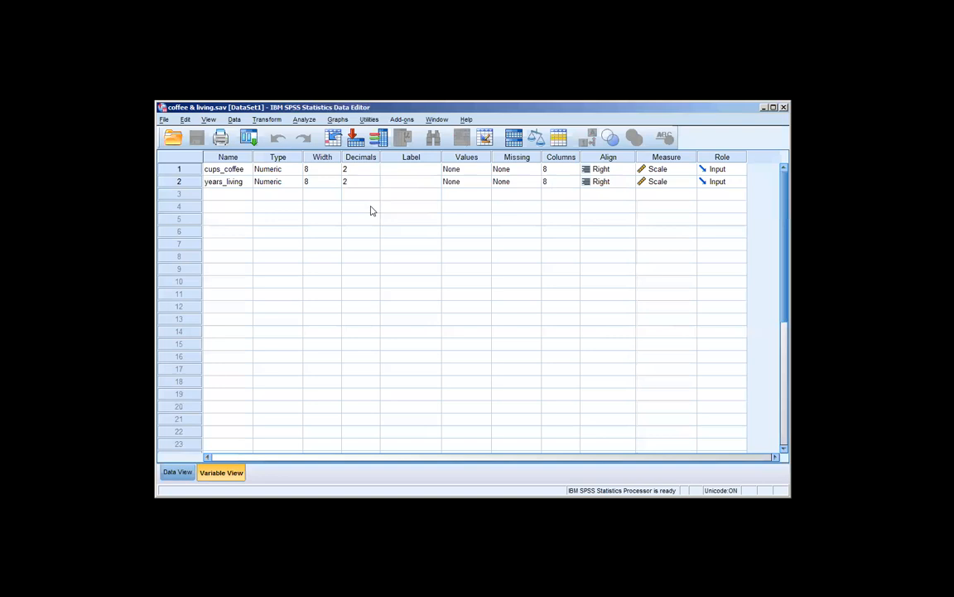
click(178, 471)
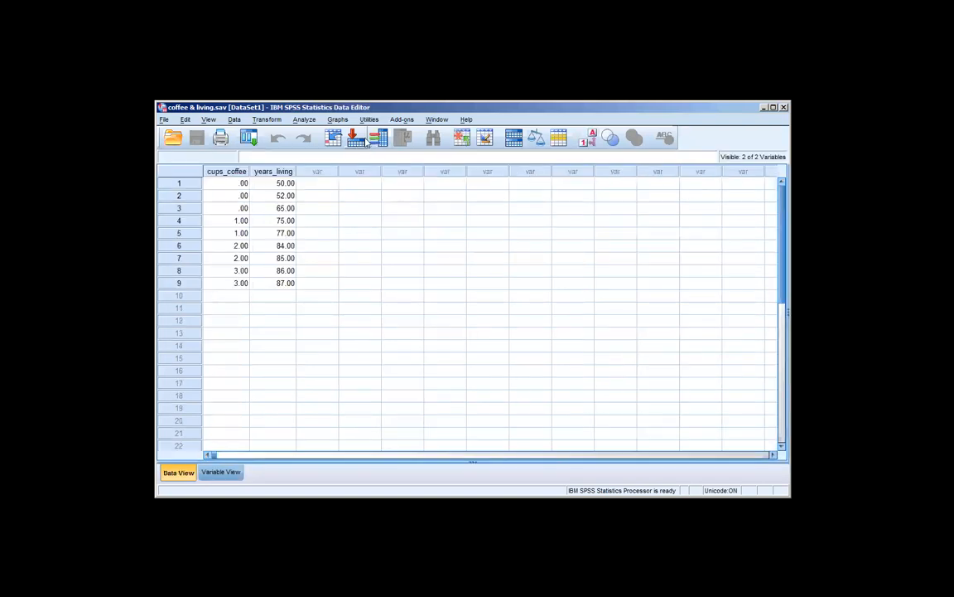
click(304, 119)
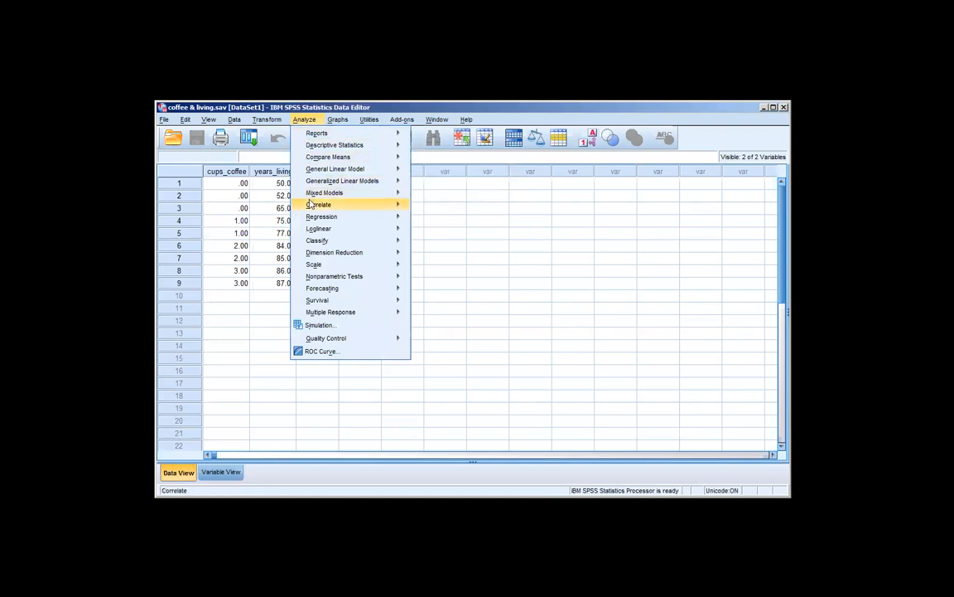
mouse_move(312, 206)
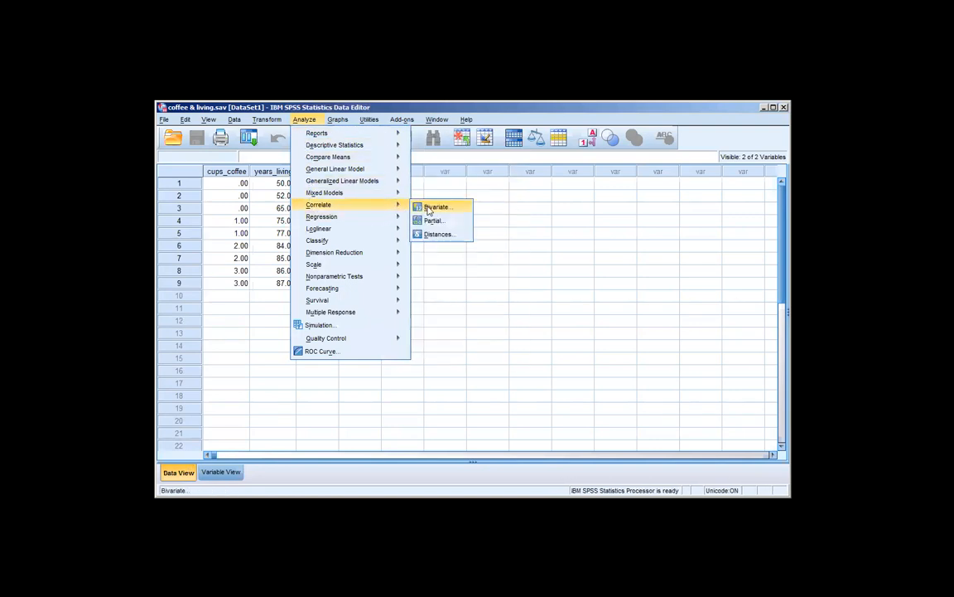
click(429, 211)
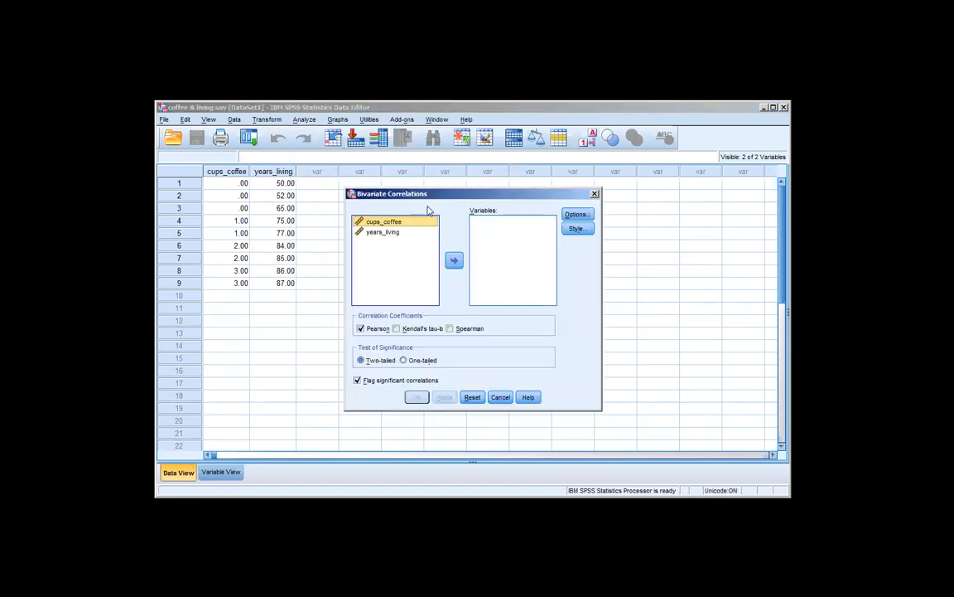
shift+click(383, 232)
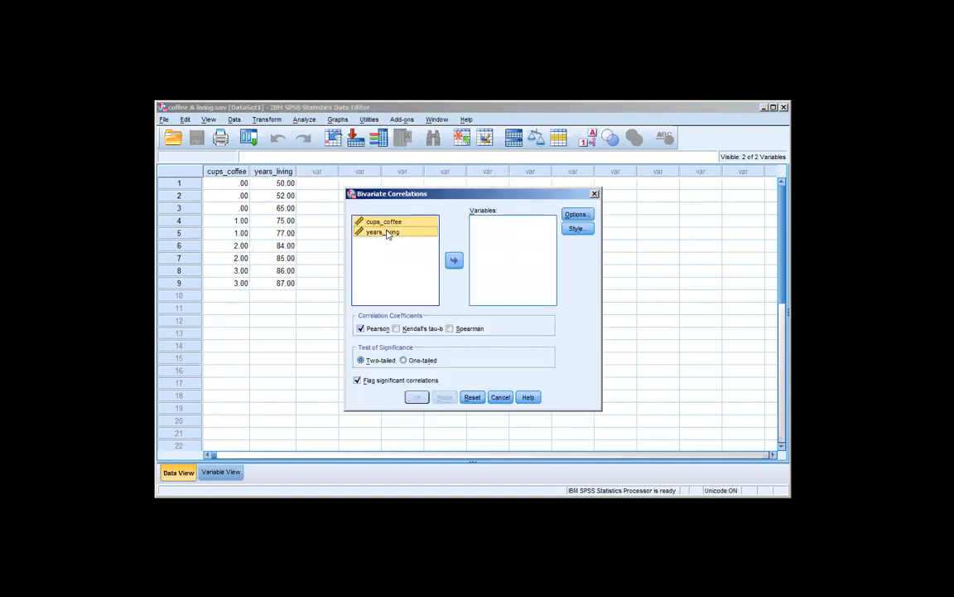
click(454, 262)
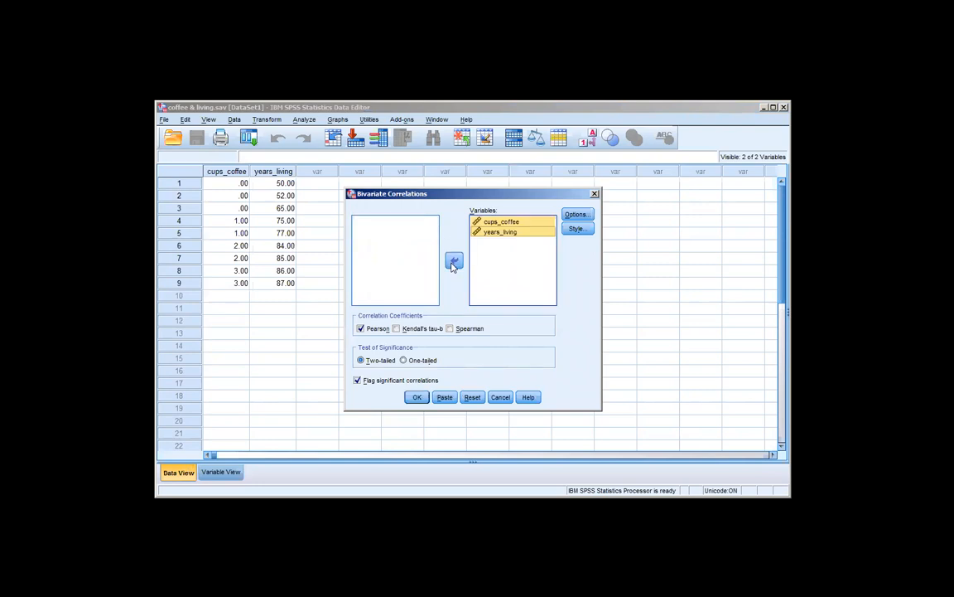
click(417, 397)
click(417, 398)
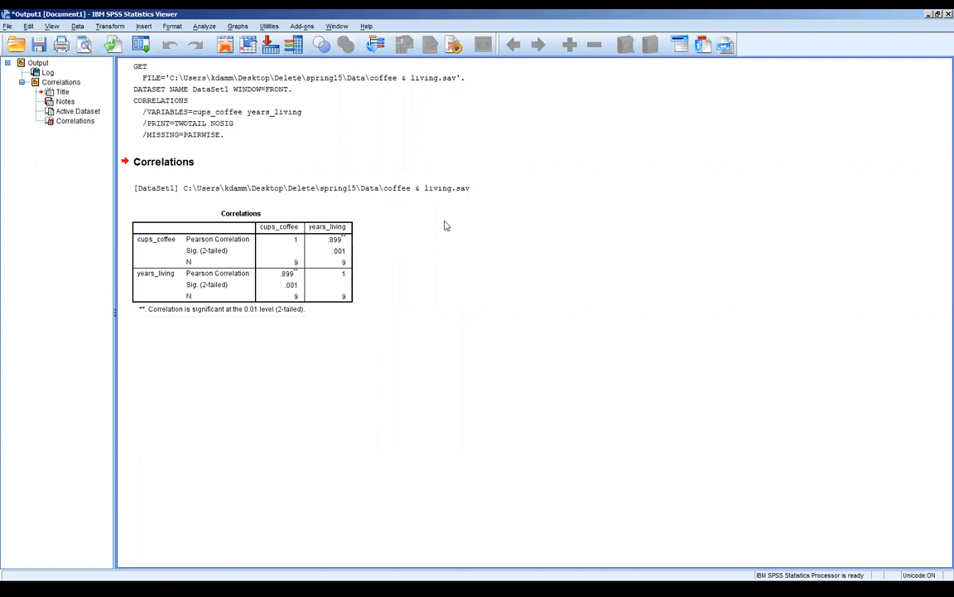
click(307, 234)
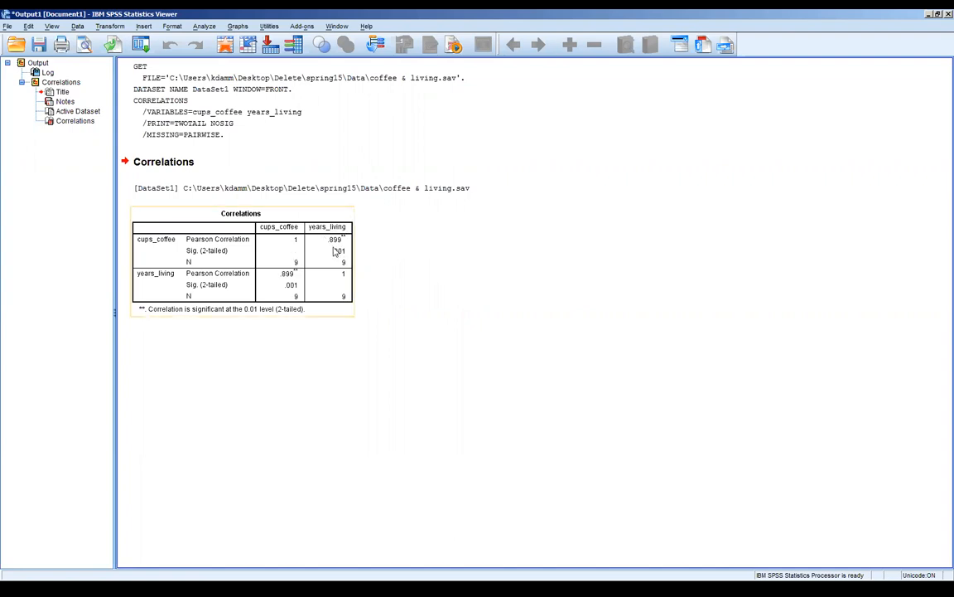
click(431, 262)
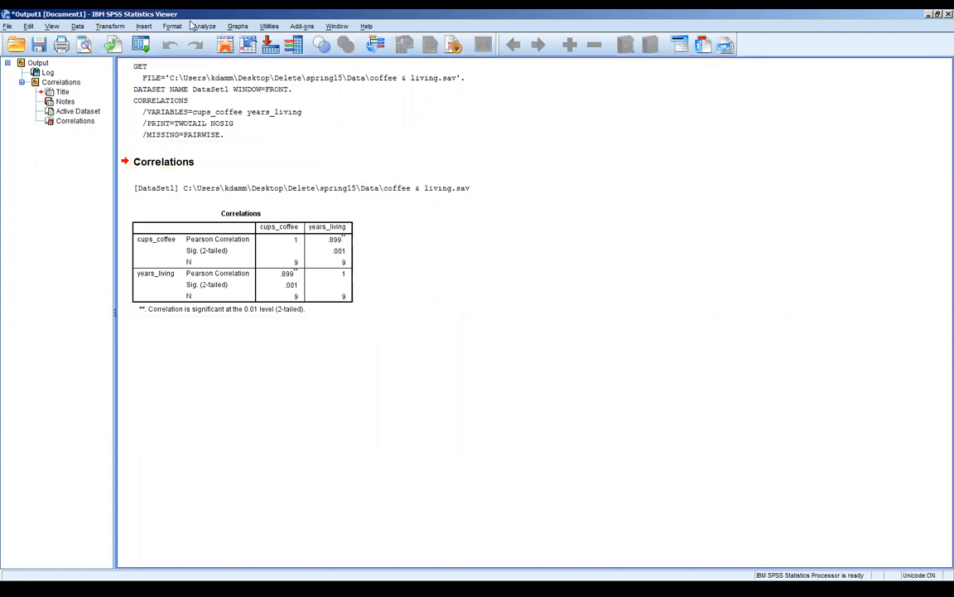
Run a linear regression with years_living as the dependent variable and cups_coffee as the independent variable, using the Enter method
click(208, 28)
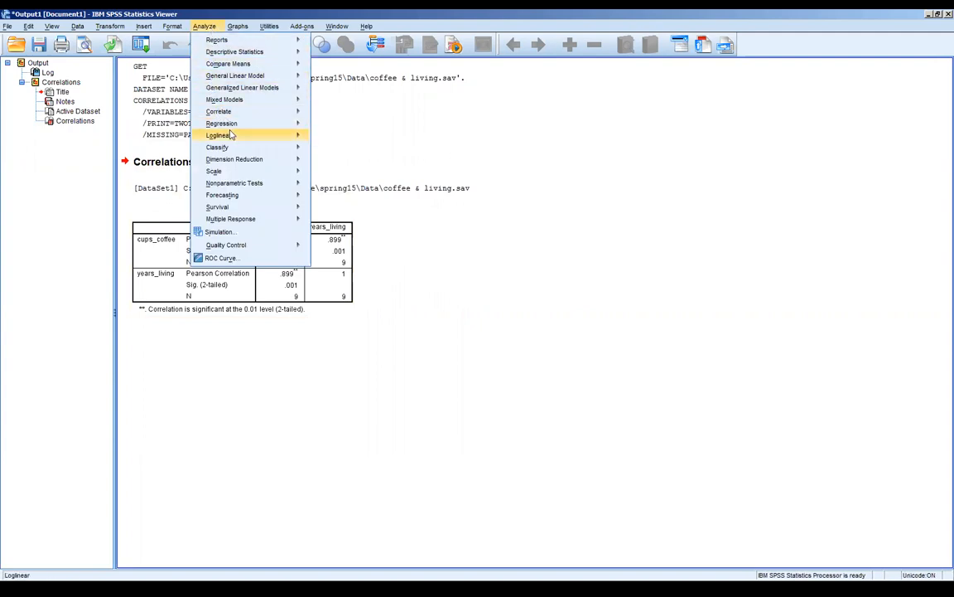
mouse_move(233, 128)
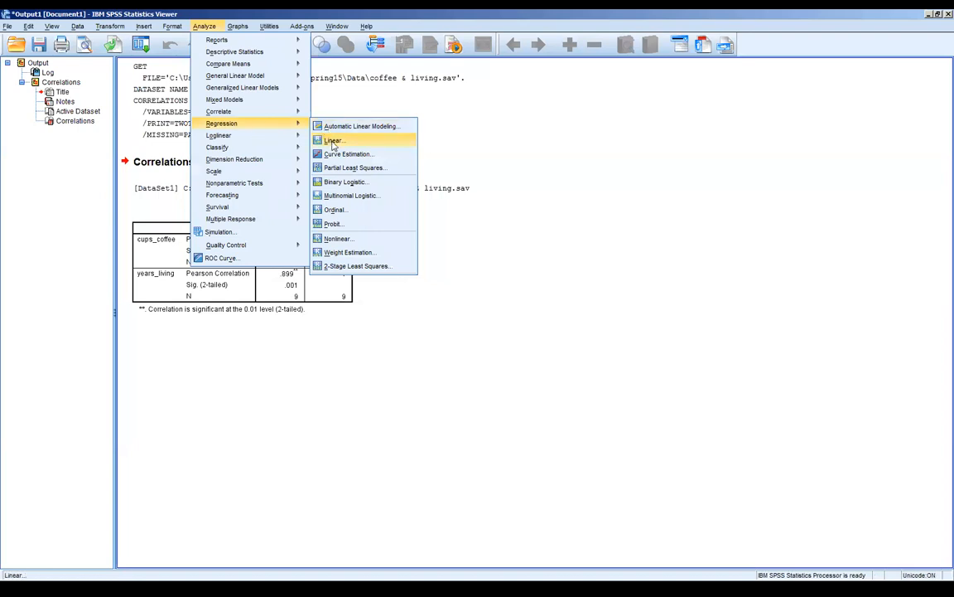
click(334, 142)
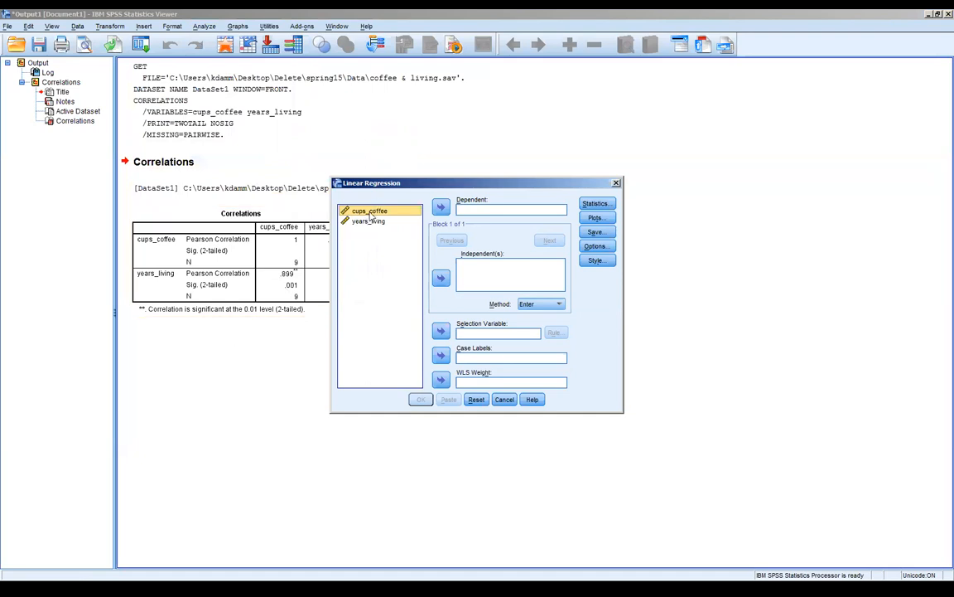
click(440, 278)
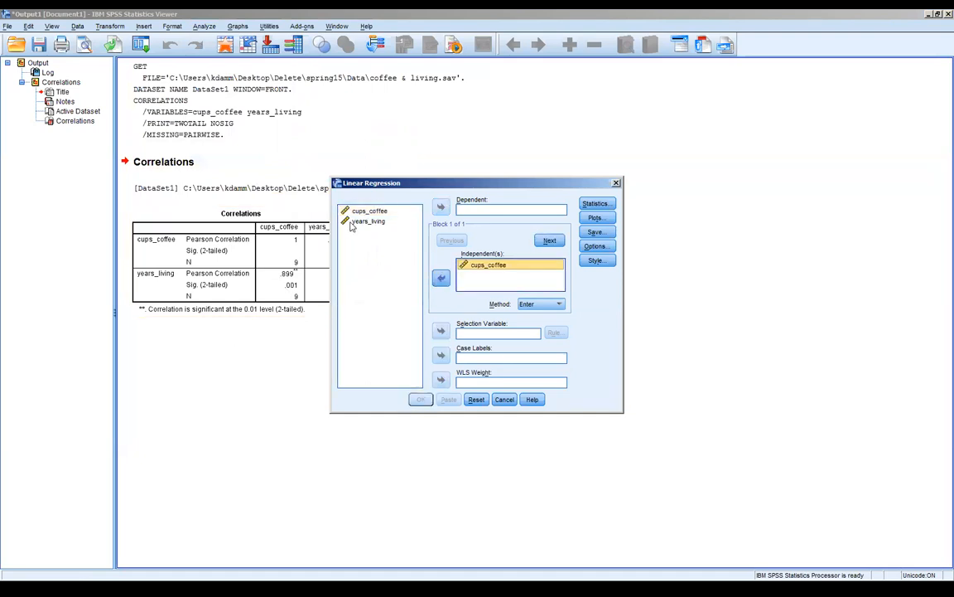
click(361, 224)
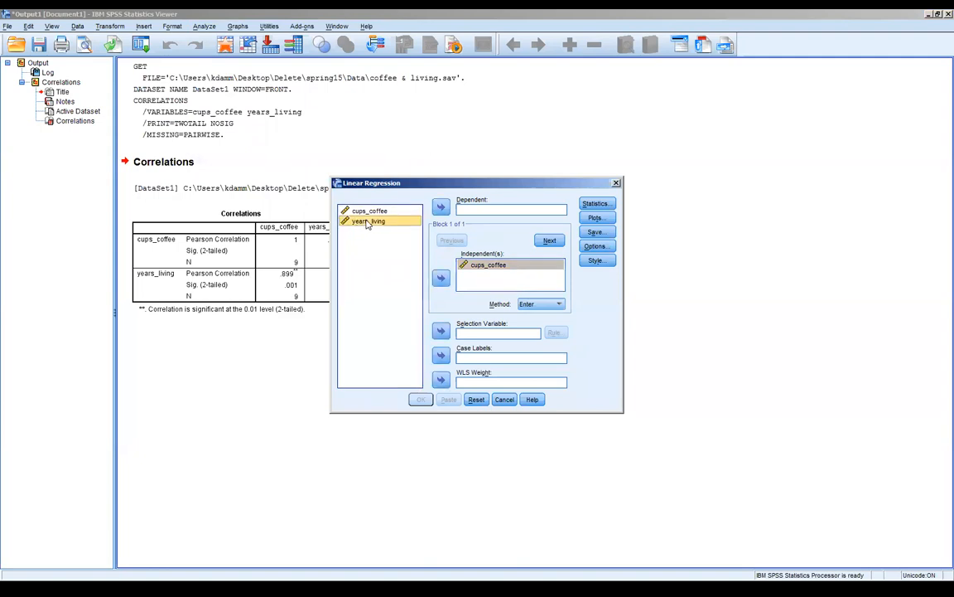
click(440, 207)
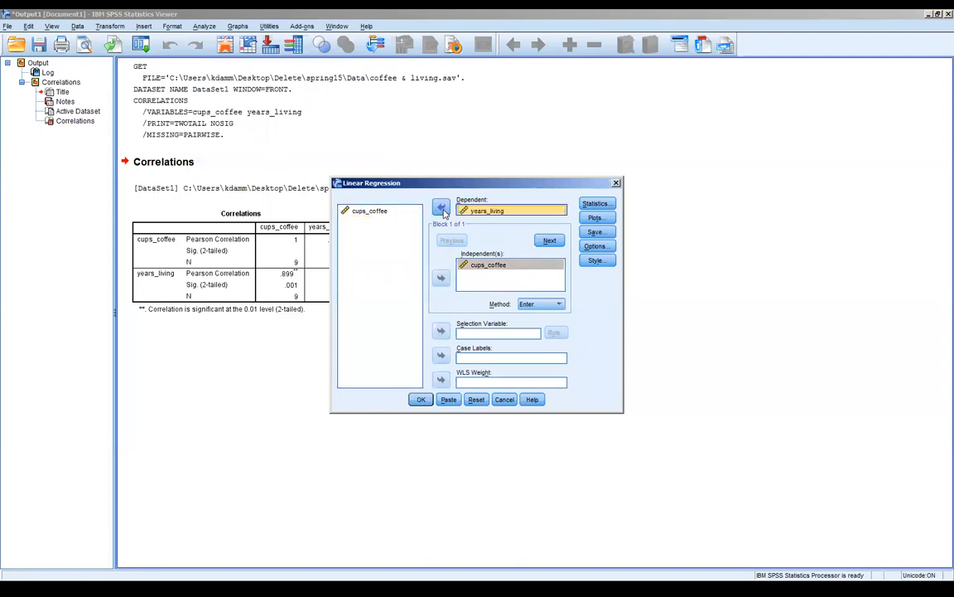
click(419, 401)
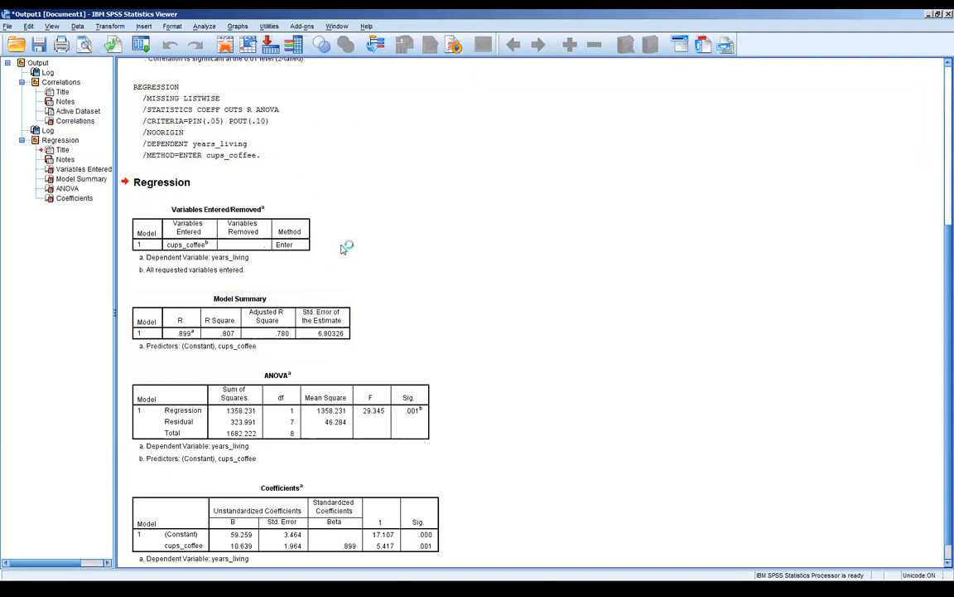
Create a simple scatterplot with years_living on the Y axis and cups_coffee on the X axis
click(238, 28)
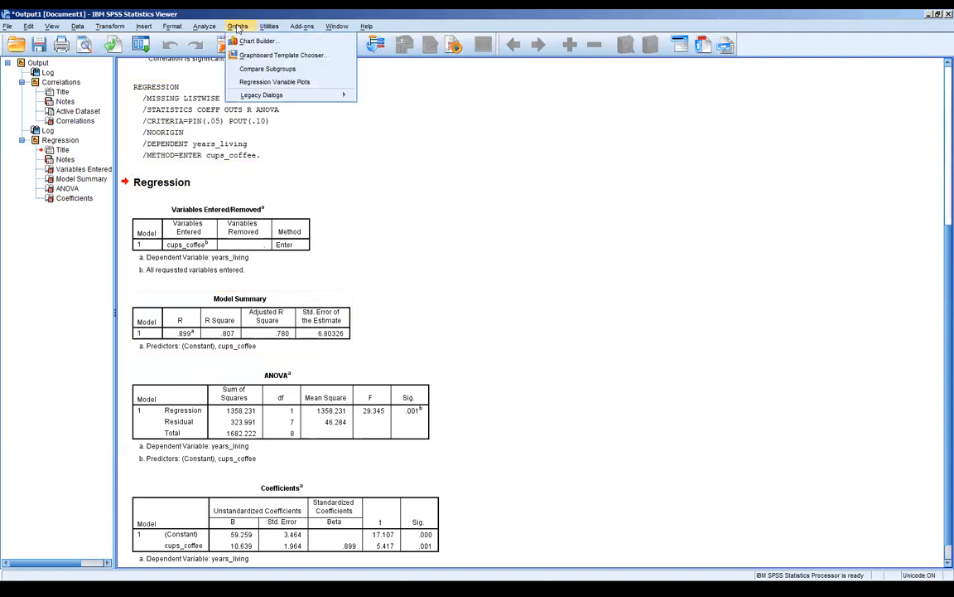
mouse_move(278, 99)
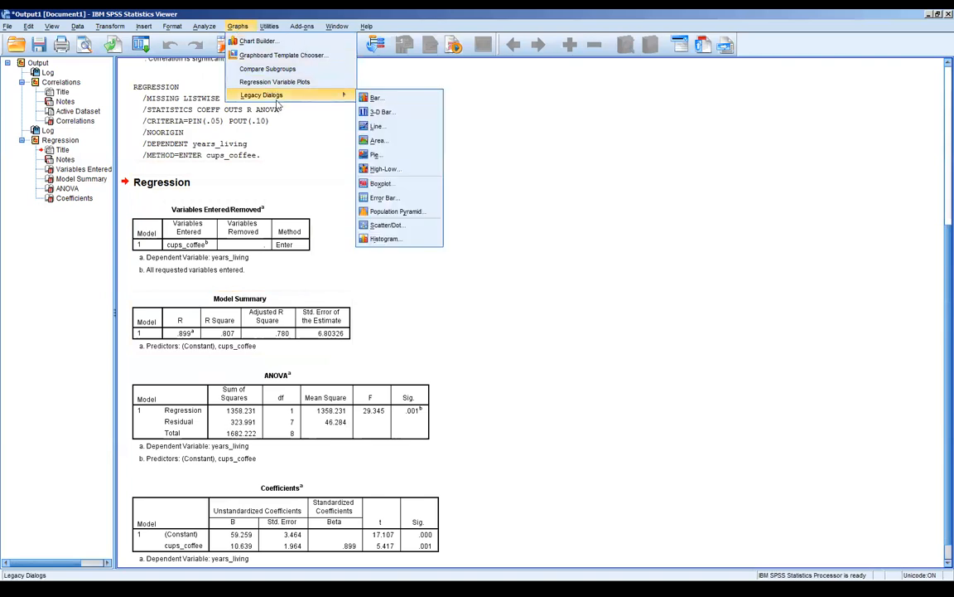
click(386, 225)
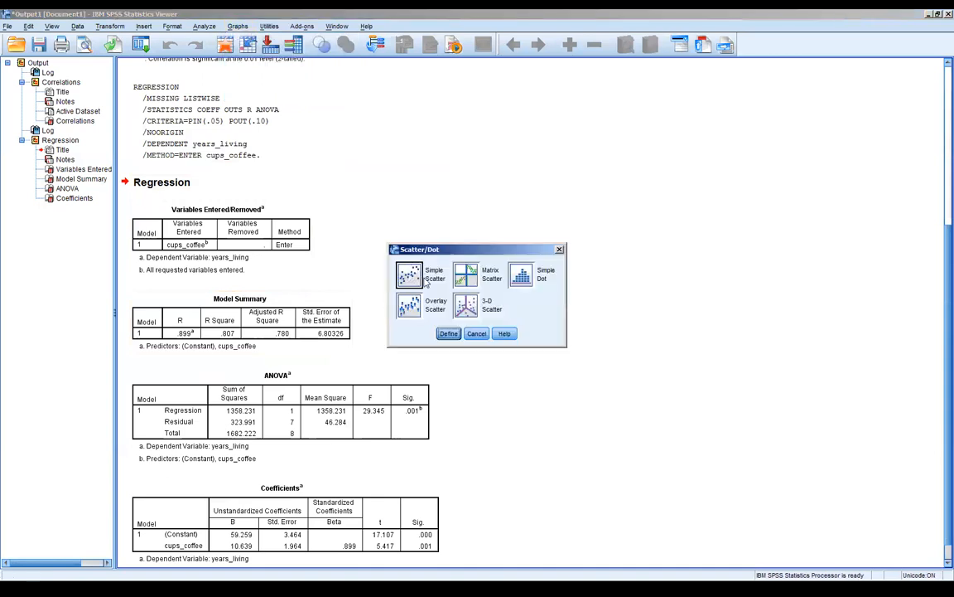
click(448, 334)
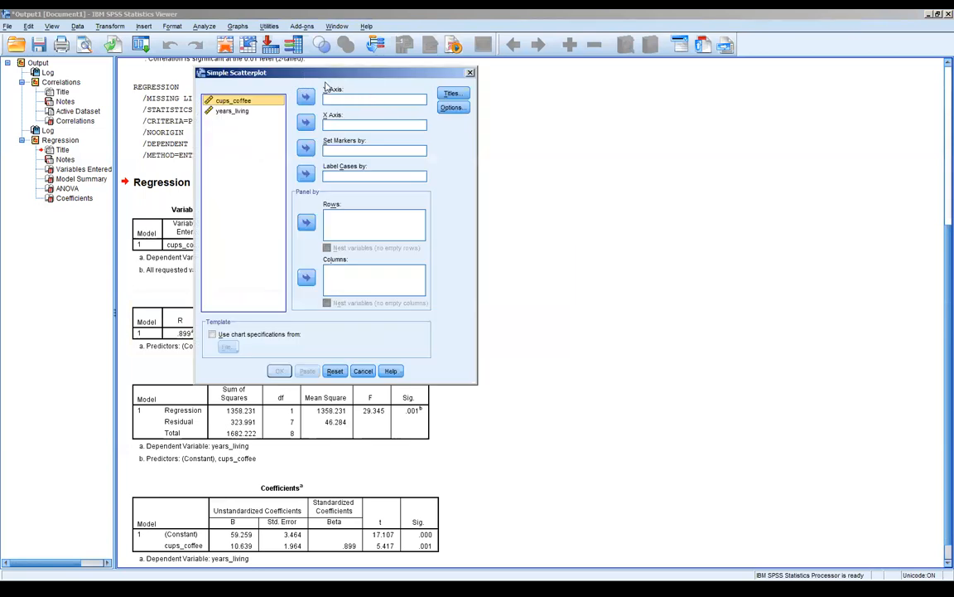
click(252, 111)
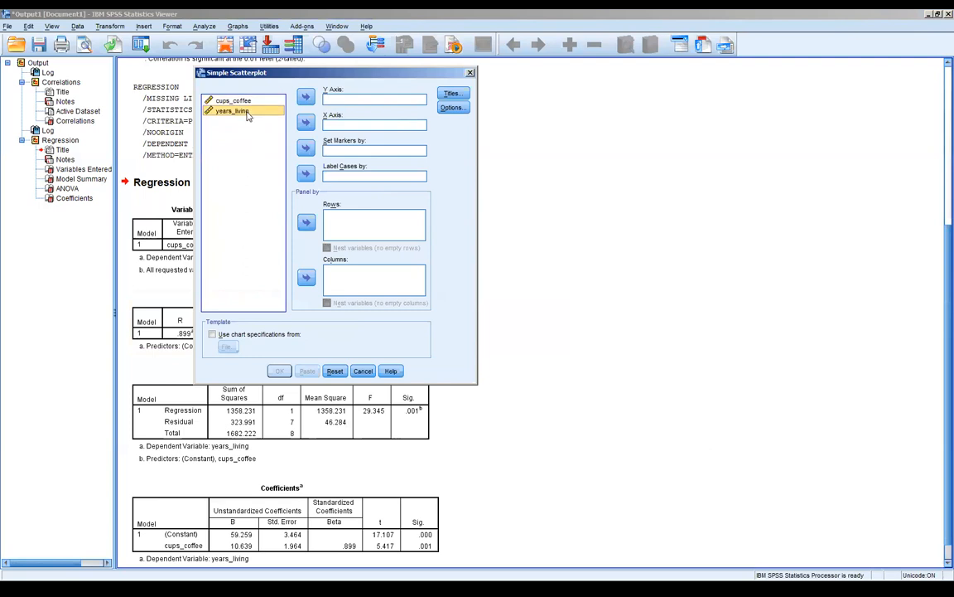
click(306, 96)
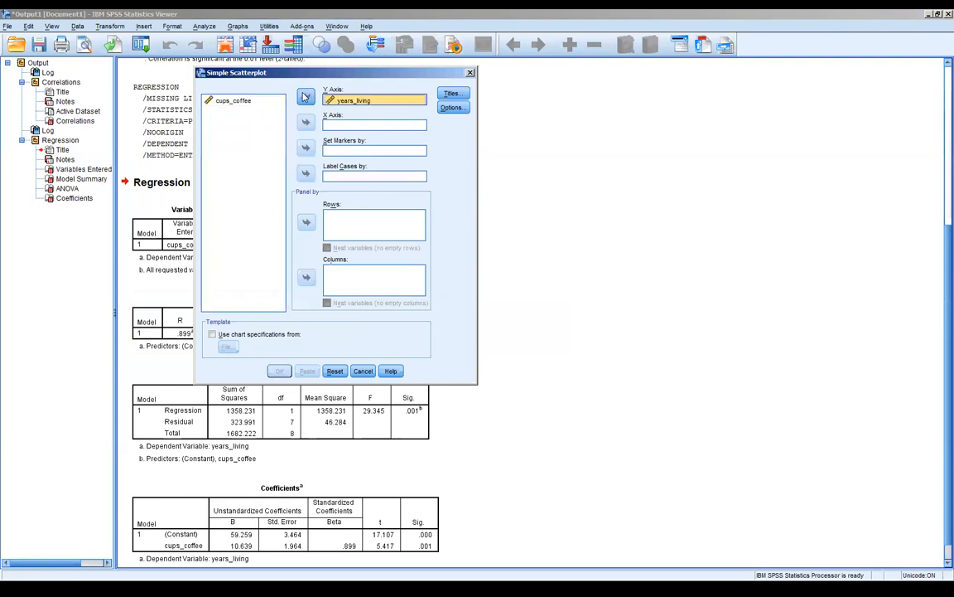
click(237, 101)
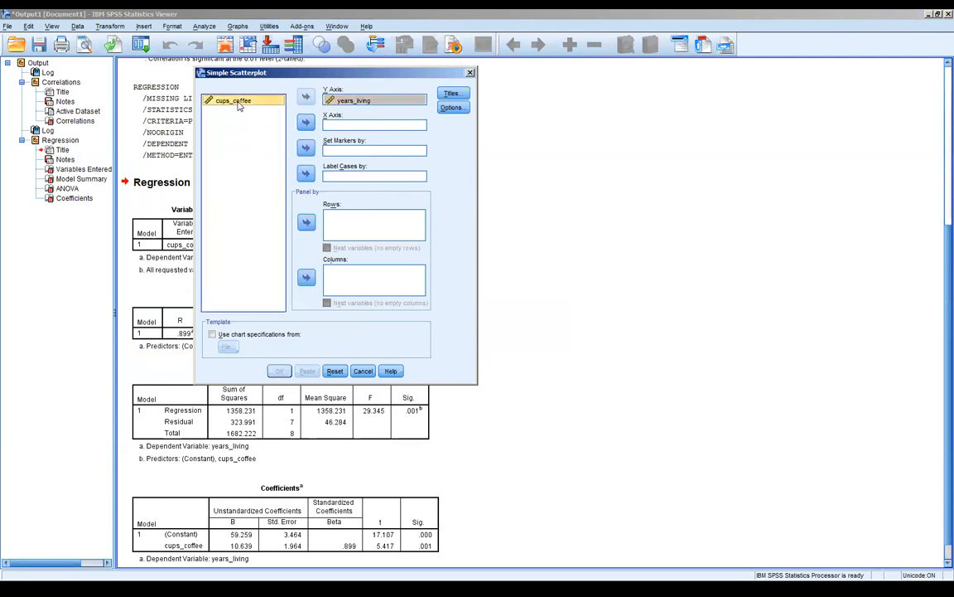
click(306, 122)
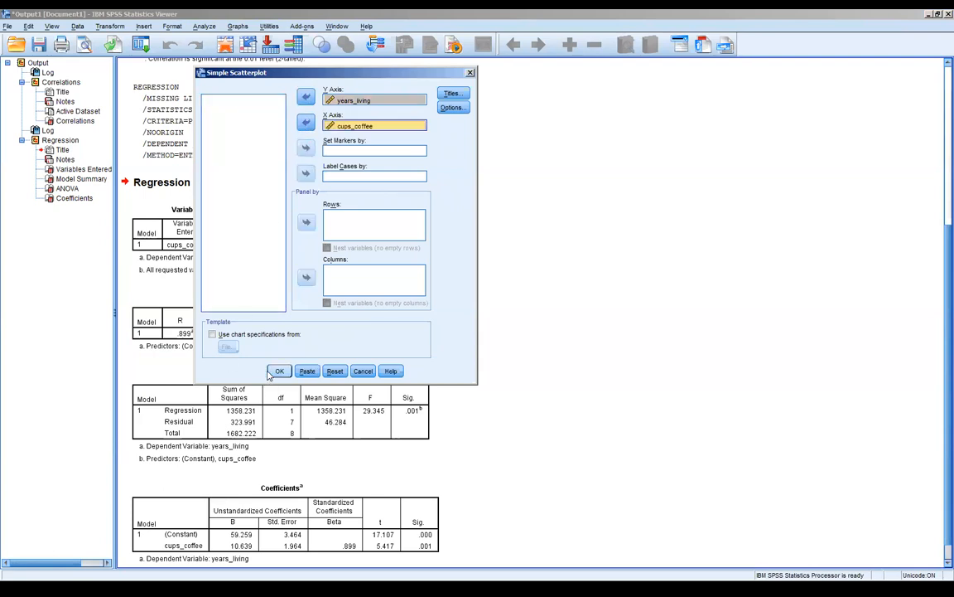
click(279, 371)
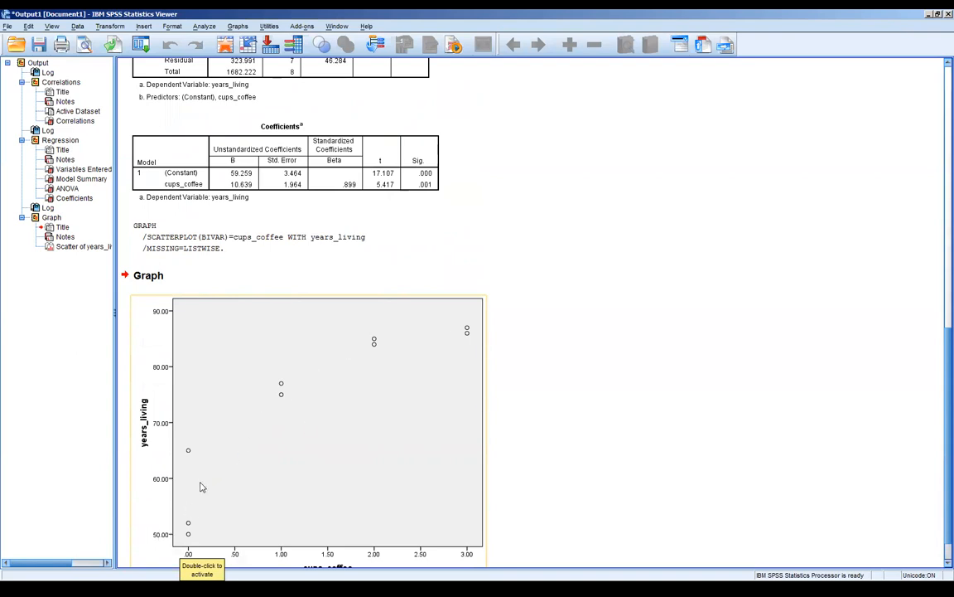
Add a linear fit line at total with its equation label to the scatterplot and return to the output
click(371, 382)
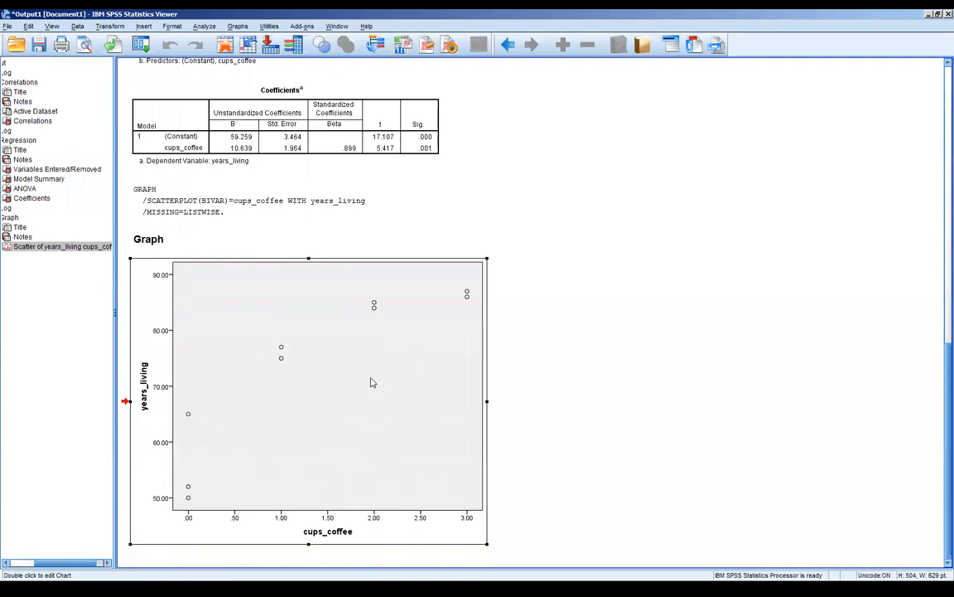
double_click(371, 382)
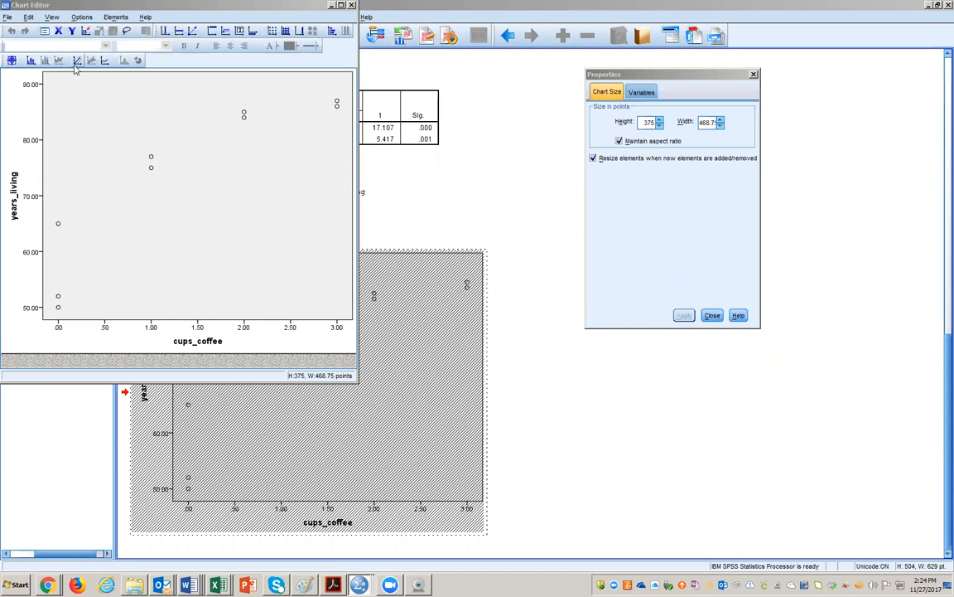
click(121, 19)
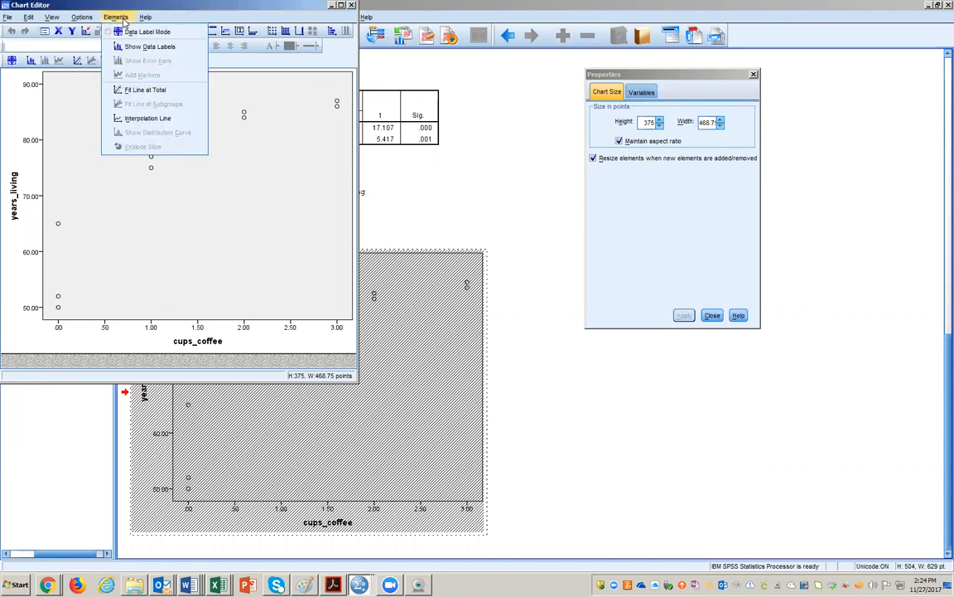
click(138, 97)
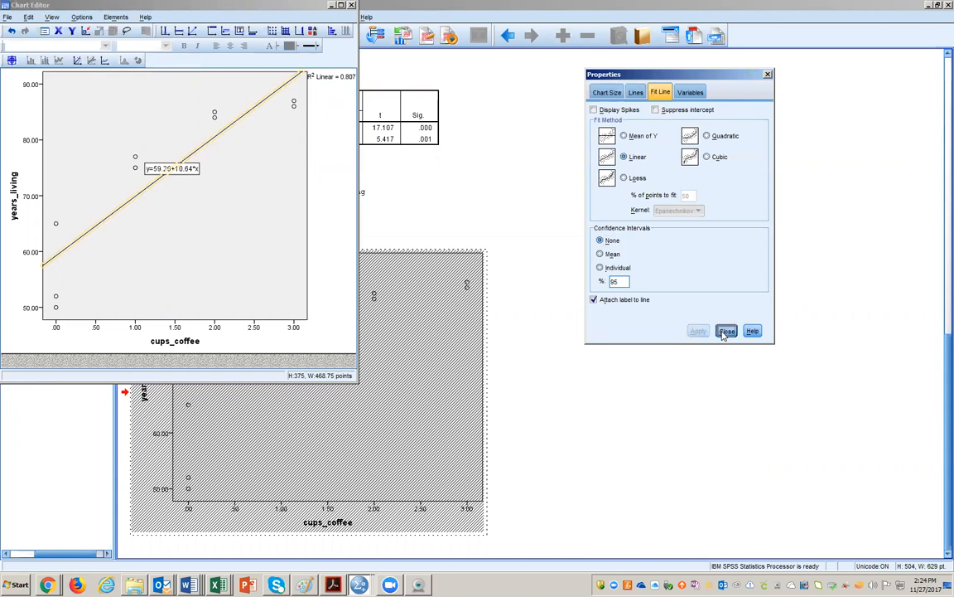
click(725, 330)
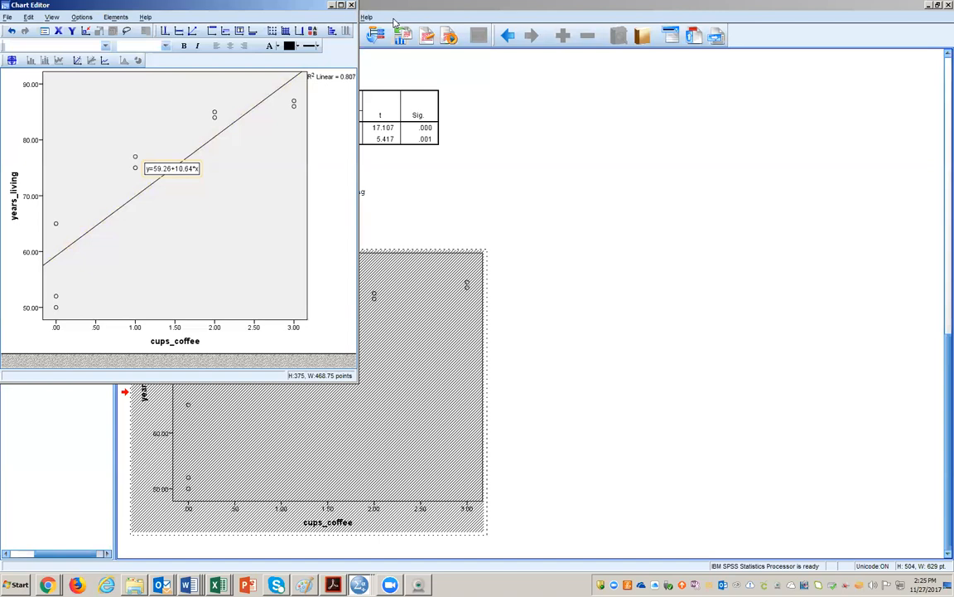
click(352, 5)
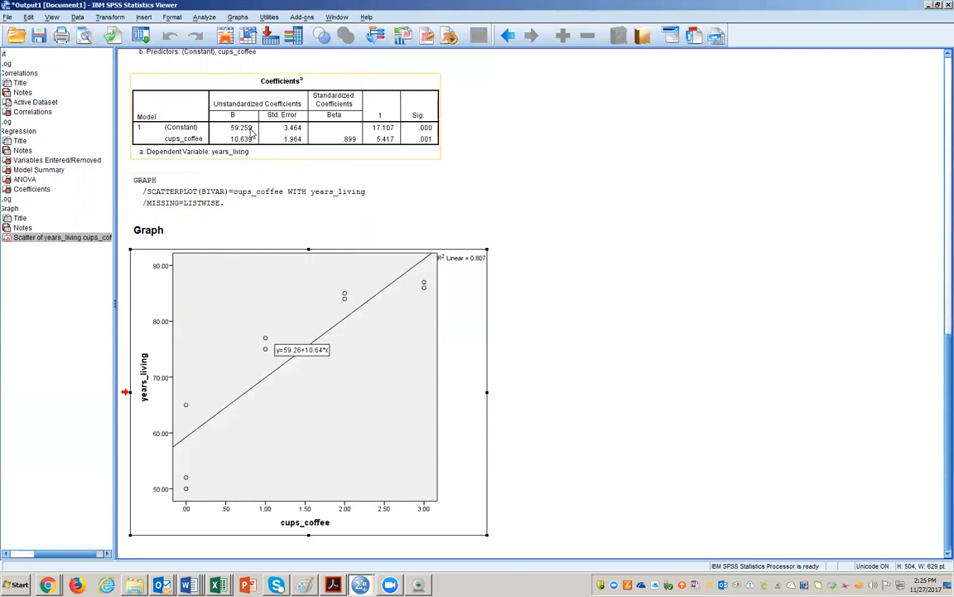
click(217, 379)
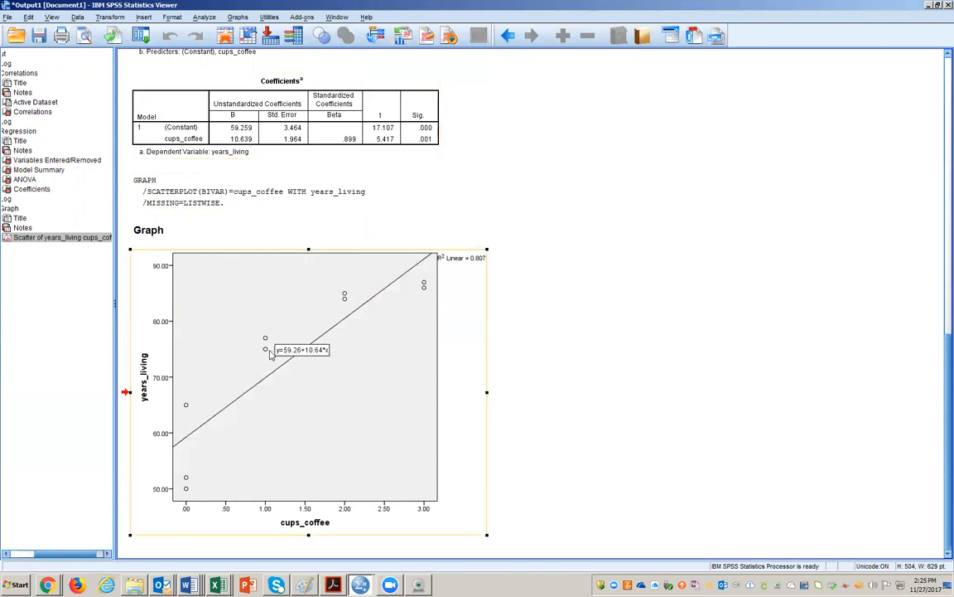